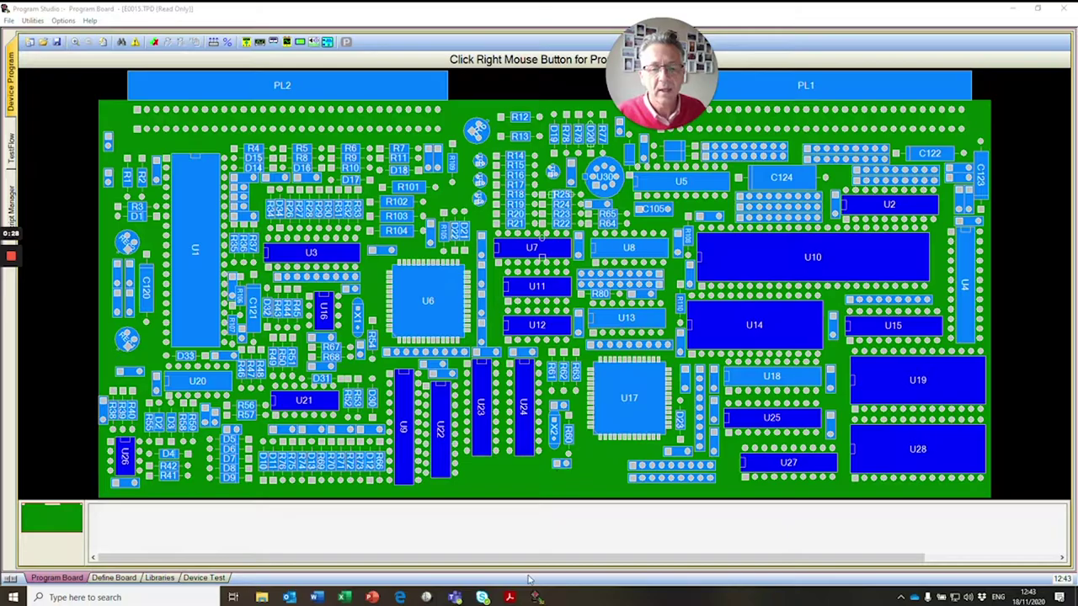
Step: Switch to Acrobat Reader to examine the MT5C2568 SRAM datasheet's first page, and return to Program Studio
{"action": "left_click", "coordinate": [509, 597]}
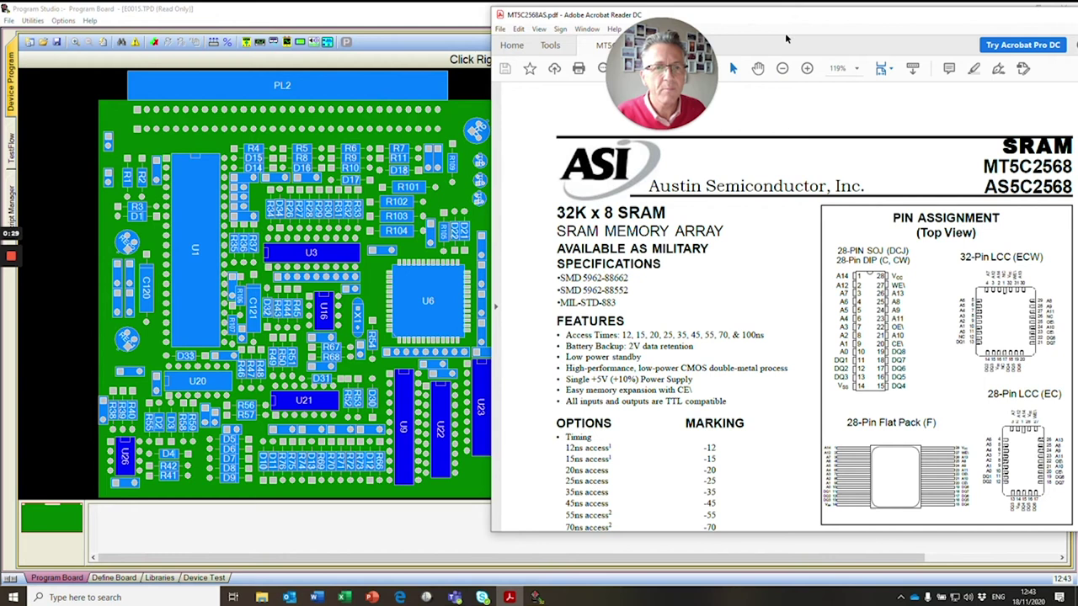
{"action": "left_click_drag", "start_coordinate": [775, 22], "coordinate": [559, 25]}
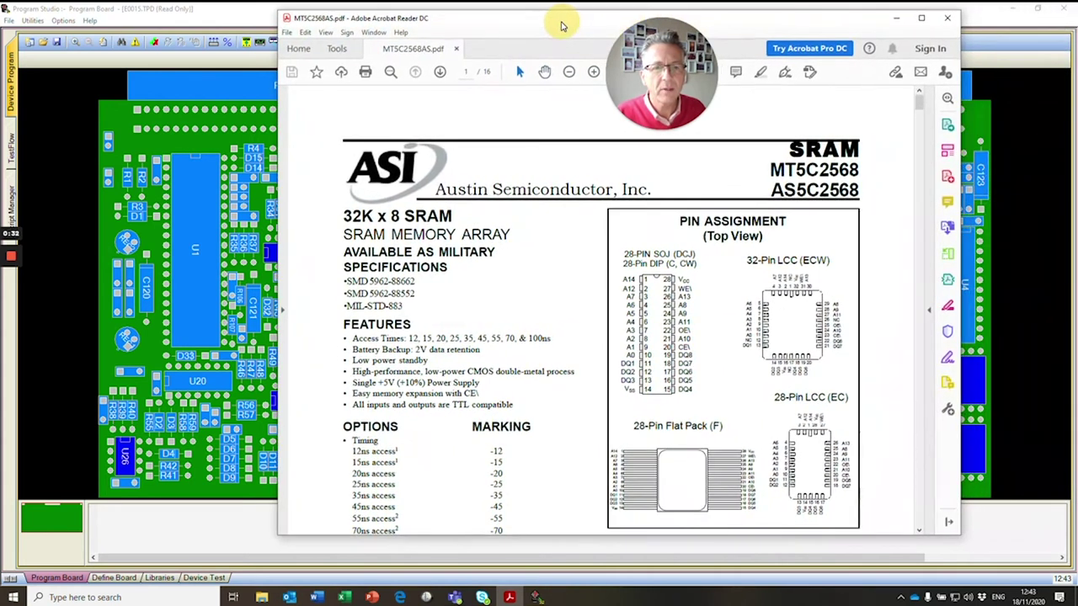
{"action": "left_click", "coordinate": [237, 15]}
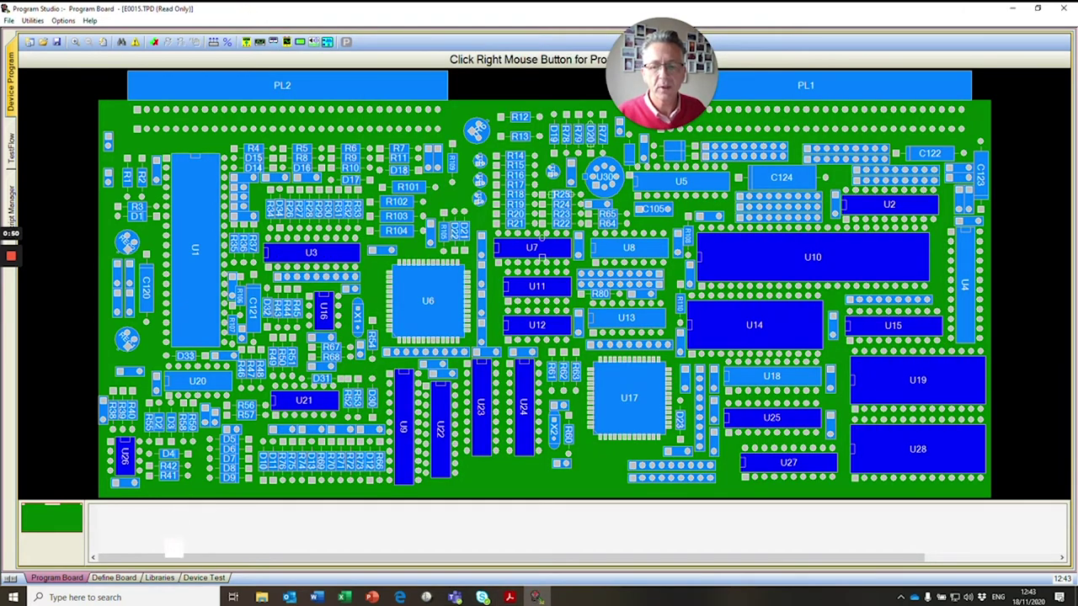
Step: Browse the device libraries by part number for MT5C
{"action": "left_click", "coordinate": [161, 578]}
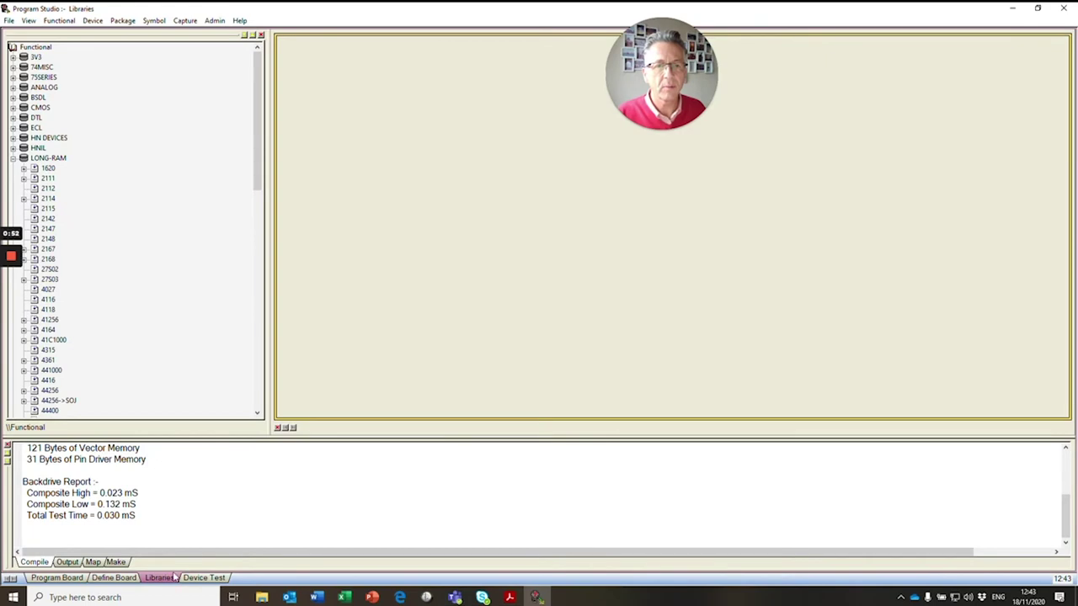
{"action": "left_click", "coordinate": [96, 23]}
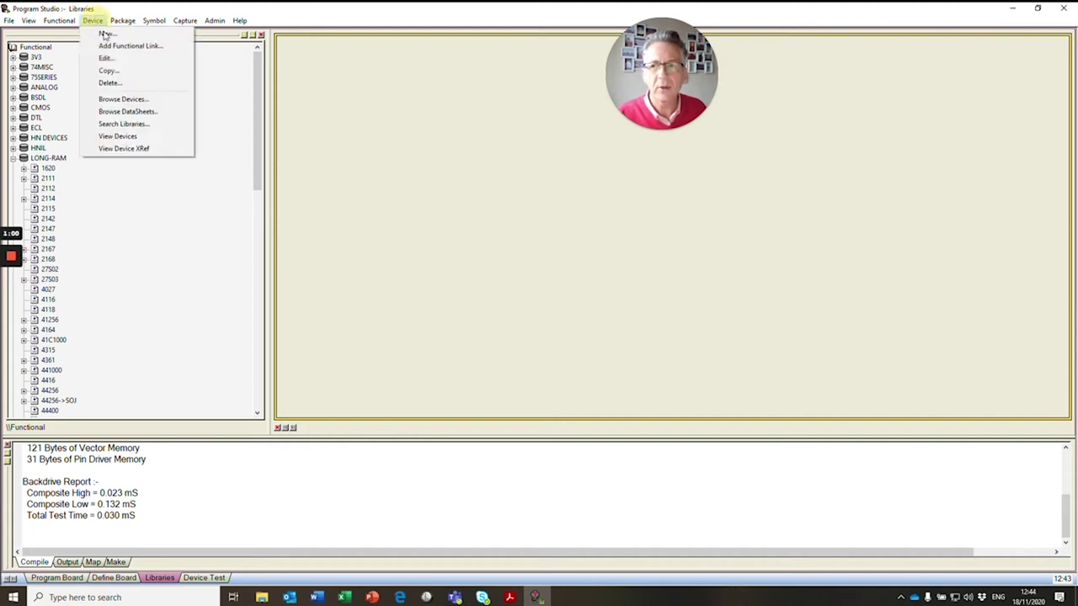
{"action": "left_click", "coordinate": [123, 100]}
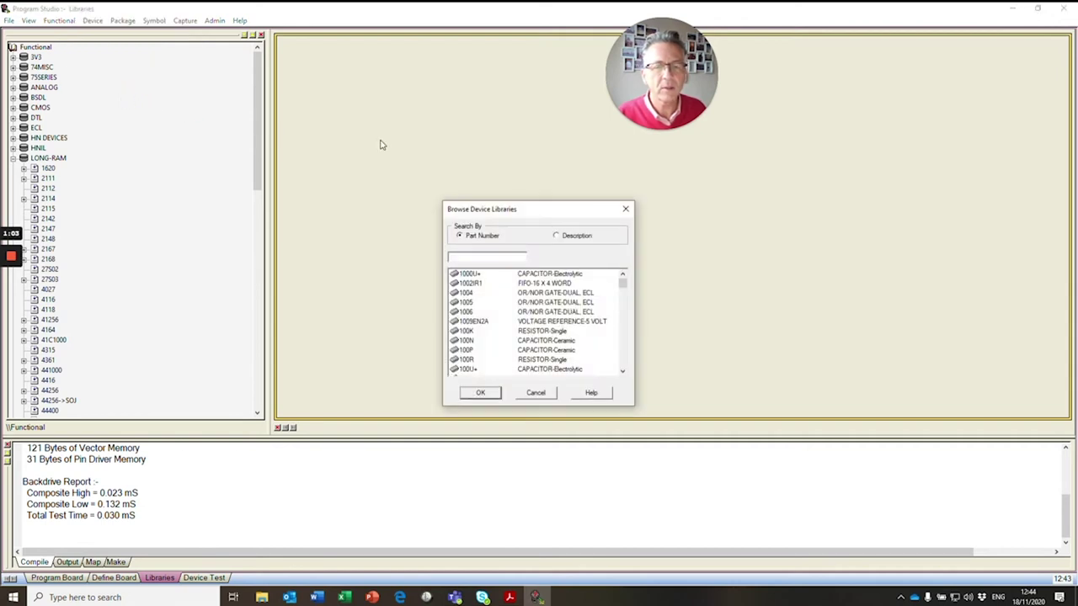
{"action": "left_click_drag", "start_coordinate": [502, 212], "coordinate": [502, 191]}
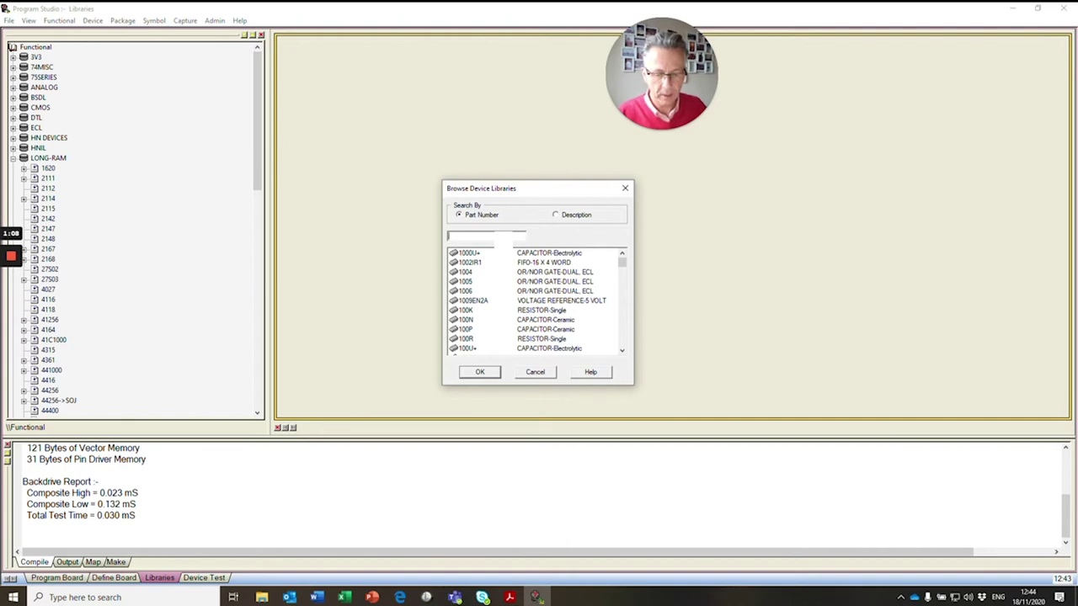
{"action": "type", "text": "MT"}
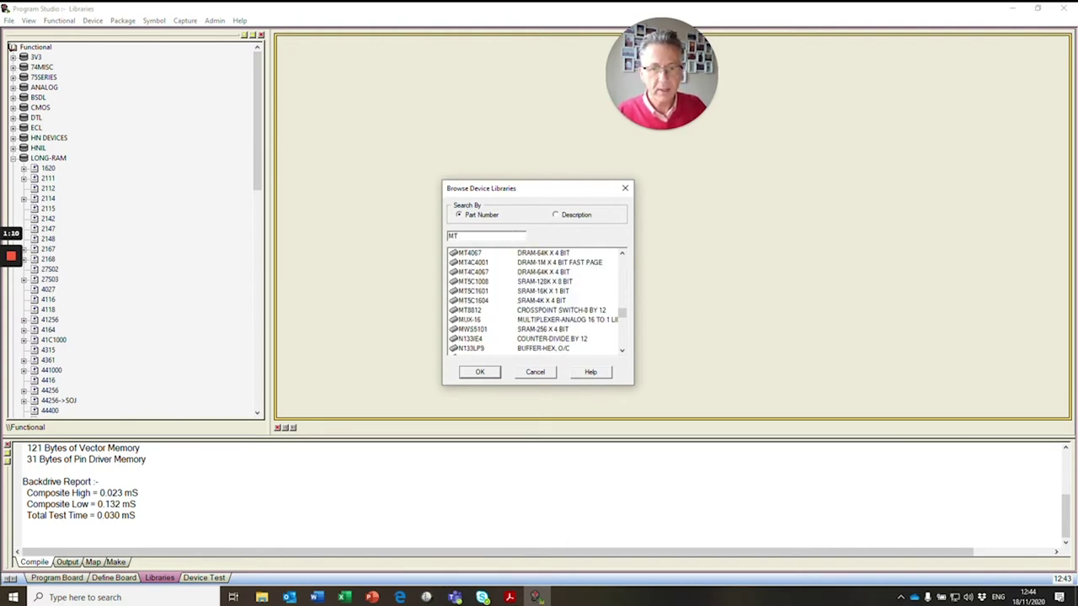
{"action": "type", "text": "5C"}
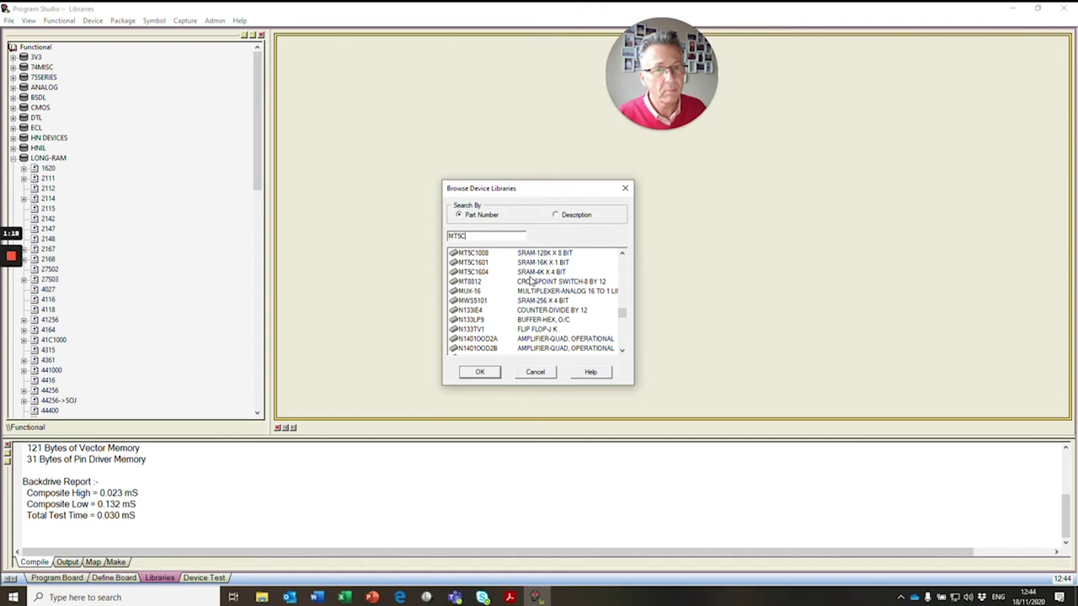
Step: Browse the device libraries by description and select the 62256 device under SRAM 32K X 8 BIT
{"action": "left_click", "coordinate": [555, 215]}
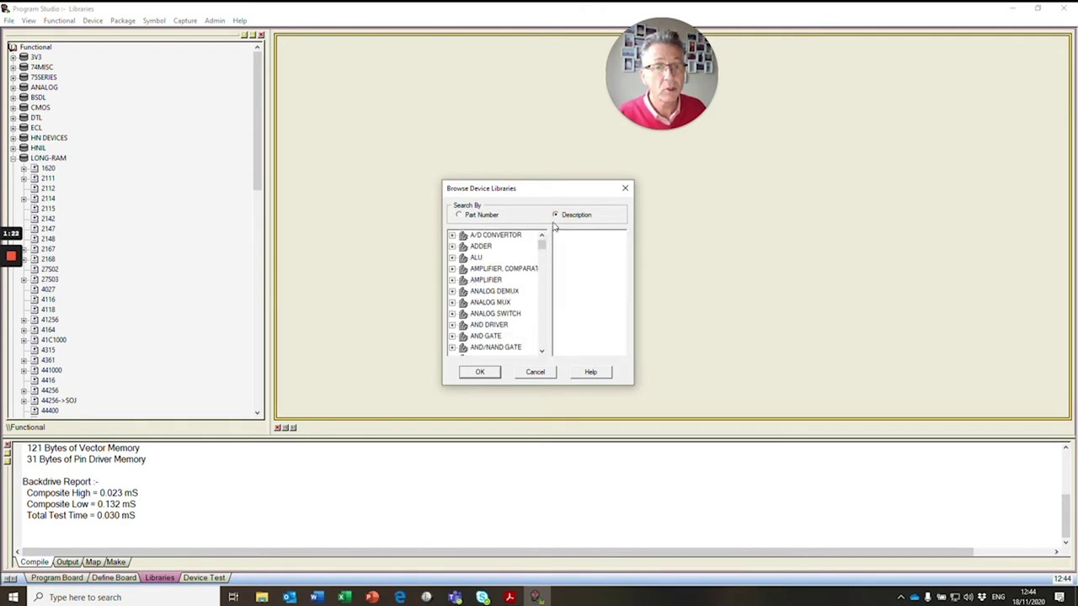
{"action": "left_click_drag", "start_coordinate": [542, 244], "coordinate": [544, 338]}
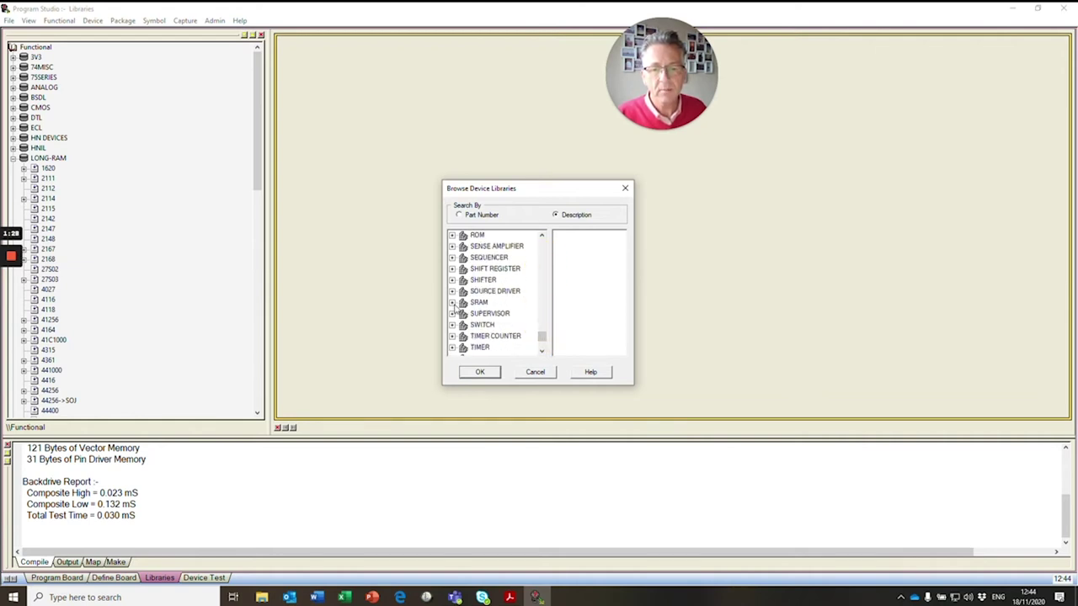
{"action": "left_click", "coordinate": [461, 306]}
{"action": "left_click", "coordinate": [453, 304]}
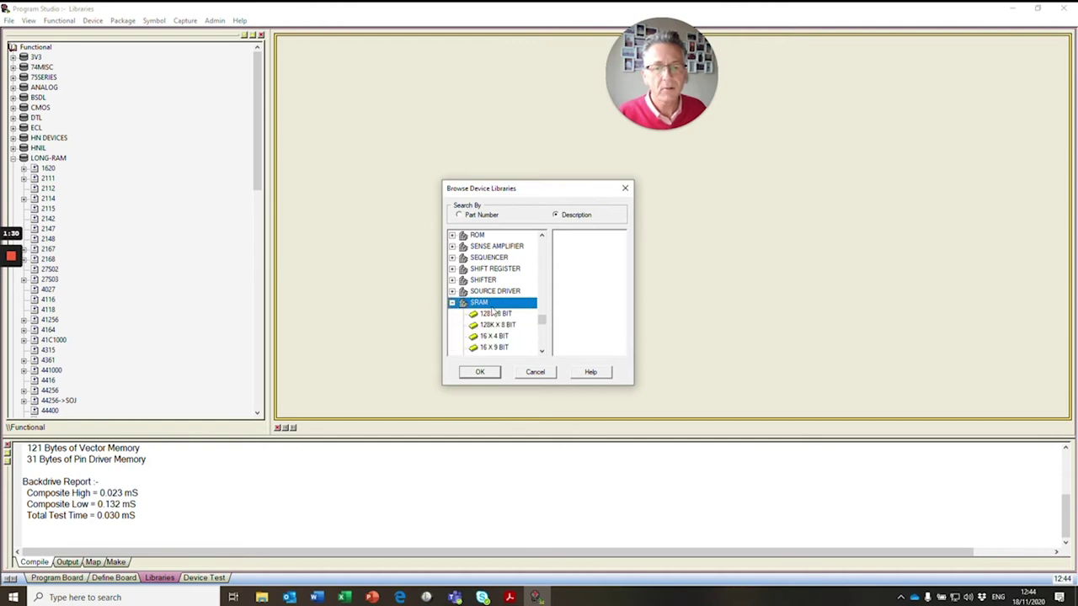
{"action": "scroll", "coordinate": [493, 312], "scroll_direction": "down", "scroll_amount": 1}
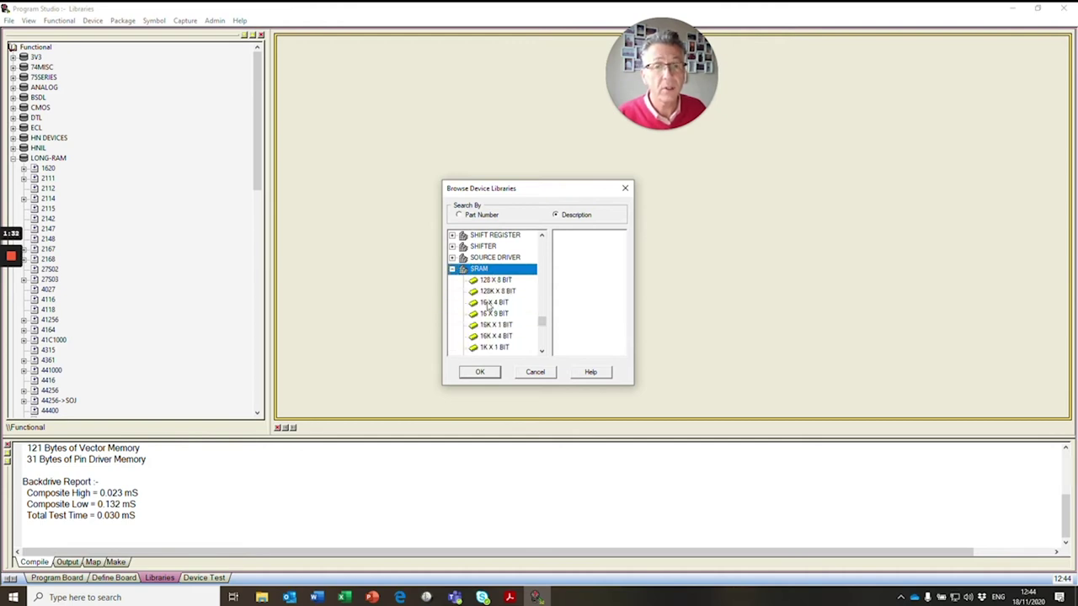
{"action": "scroll", "coordinate": [488, 305], "scroll_direction": "down", "scroll_amount": 3}
{"action": "scroll", "coordinate": [500, 295], "scroll_direction": "down", "scroll_amount": 1}
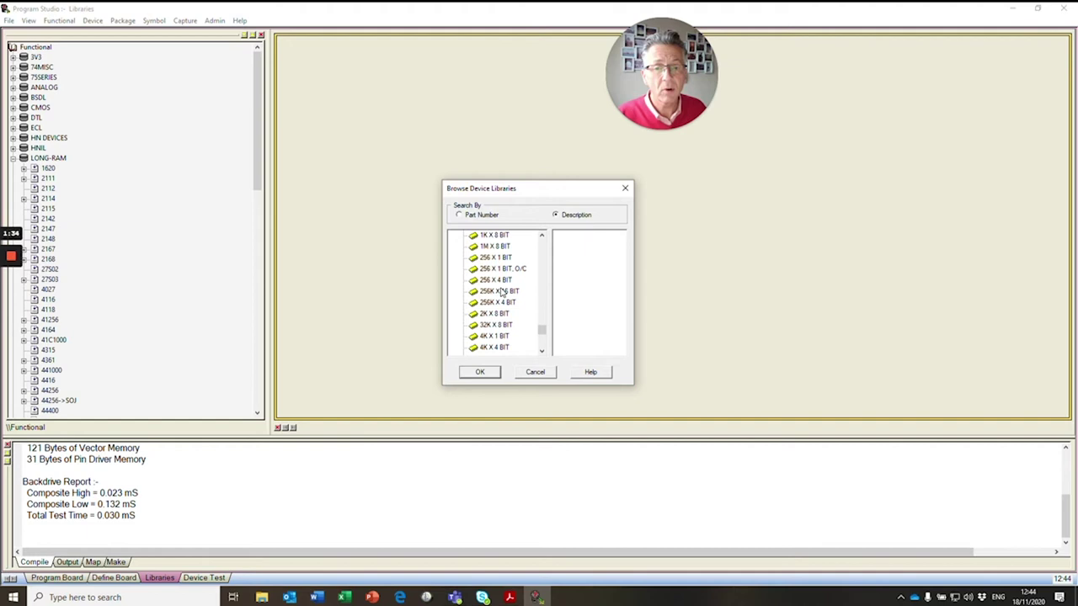
{"action": "scroll", "coordinate": [502, 292], "scroll_direction": "down", "scroll_amount": 1}
{"action": "left_click", "coordinate": [495, 291]}
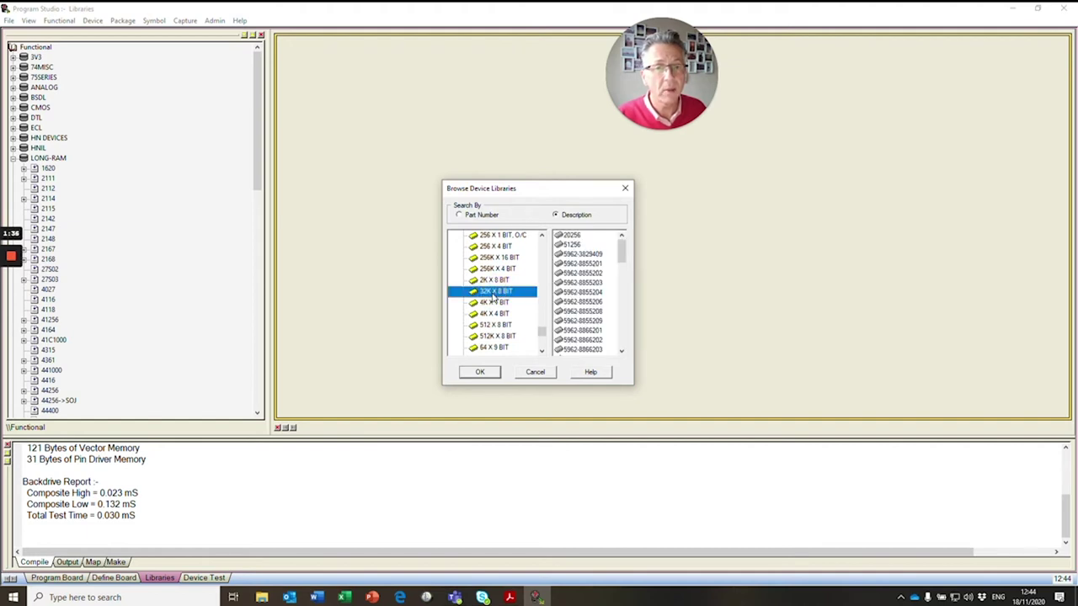
{"action": "left_click_drag", "start_coordinate": [619, 246], "coordinate": [623, 289]}
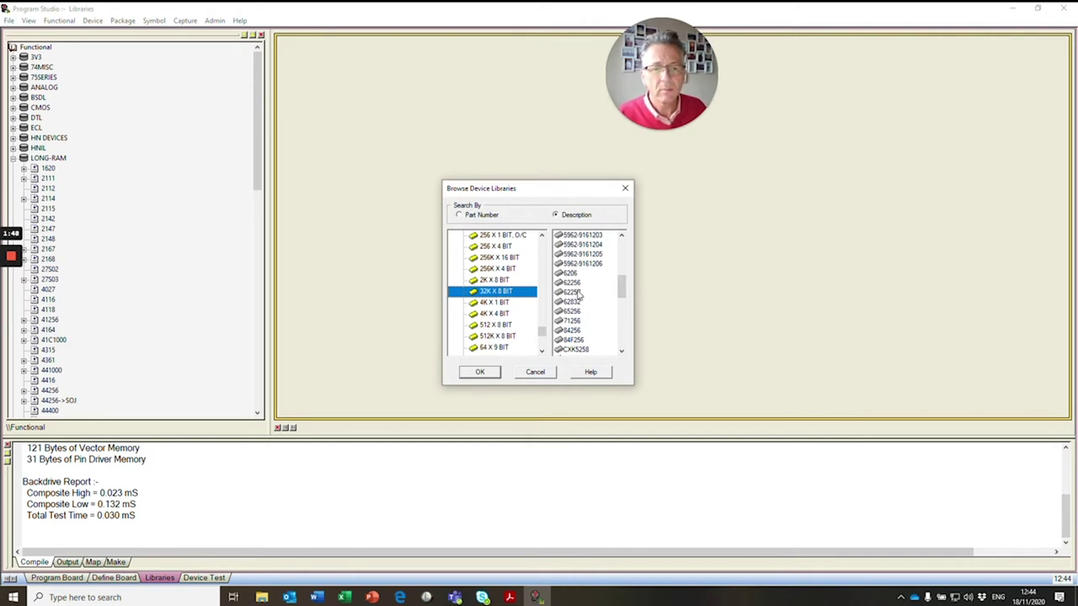
{"action": "left_click", "coordinate": [574, 285]}
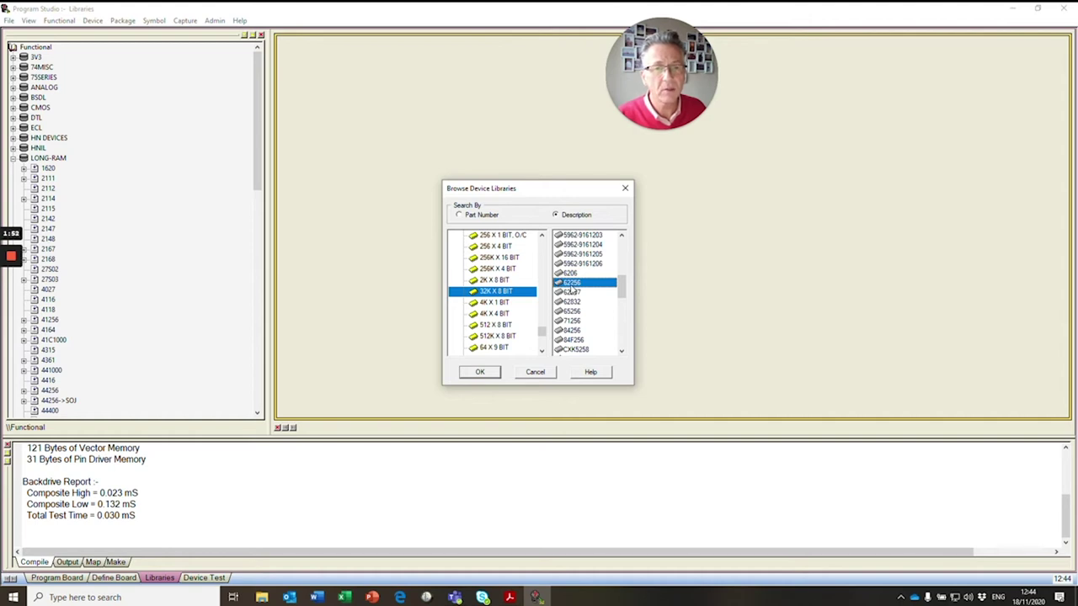
Step: Check the part description and pin assignment in the MT5C2568 datasheet in Acrobat Reader, and return to the device browser
{"action": "left_click", "coordinate": [510, 597]}
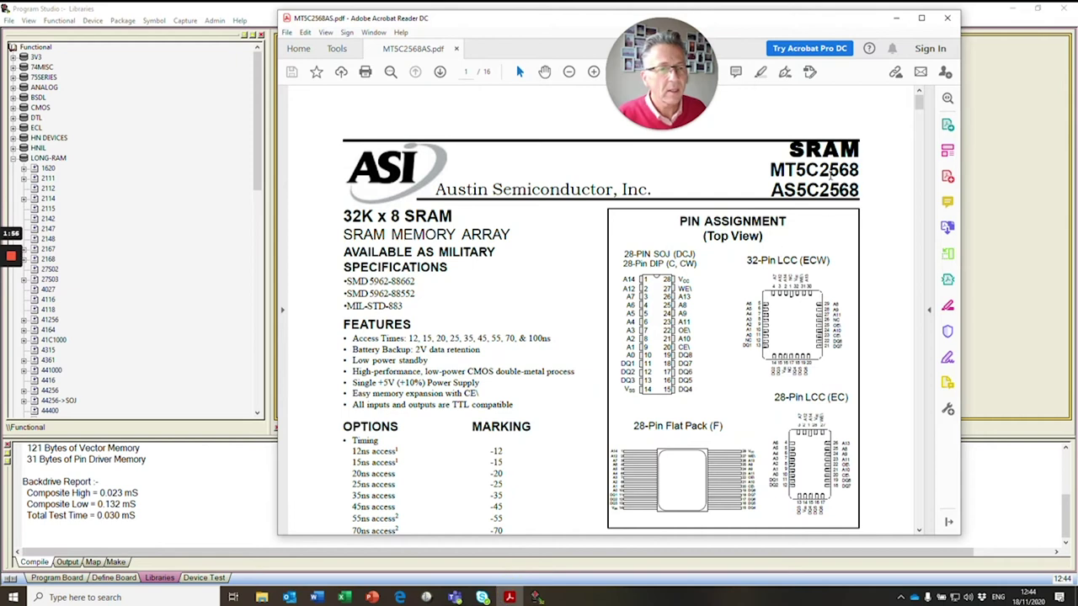
{"action": "left_click_drag", "start_coordinate": [755, 23], "coordinate": [820, 29]}
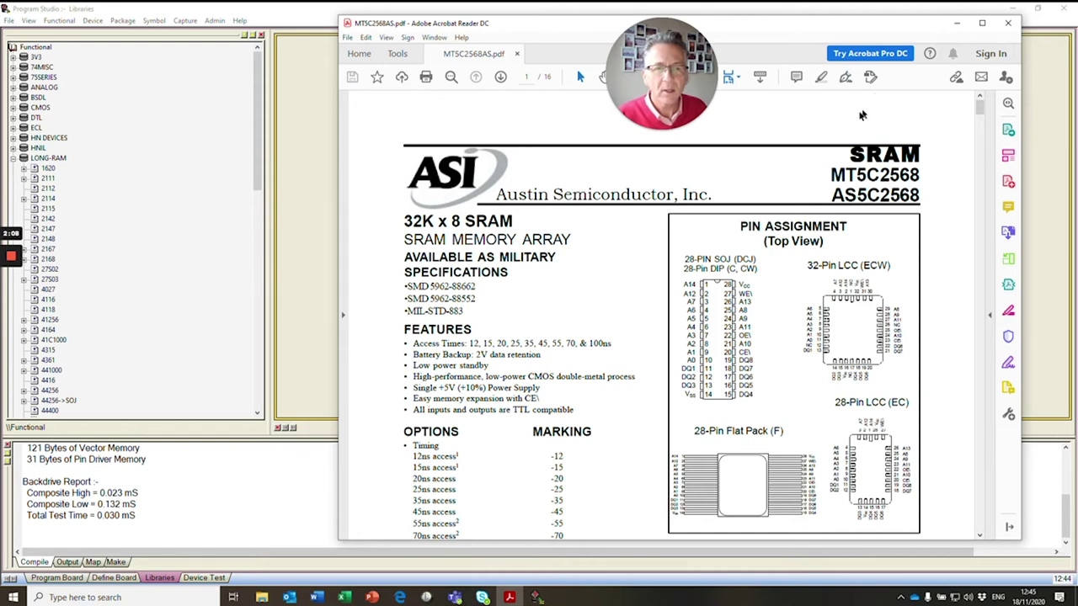
{"action": "left_click", "coordinate": [957, 23]}
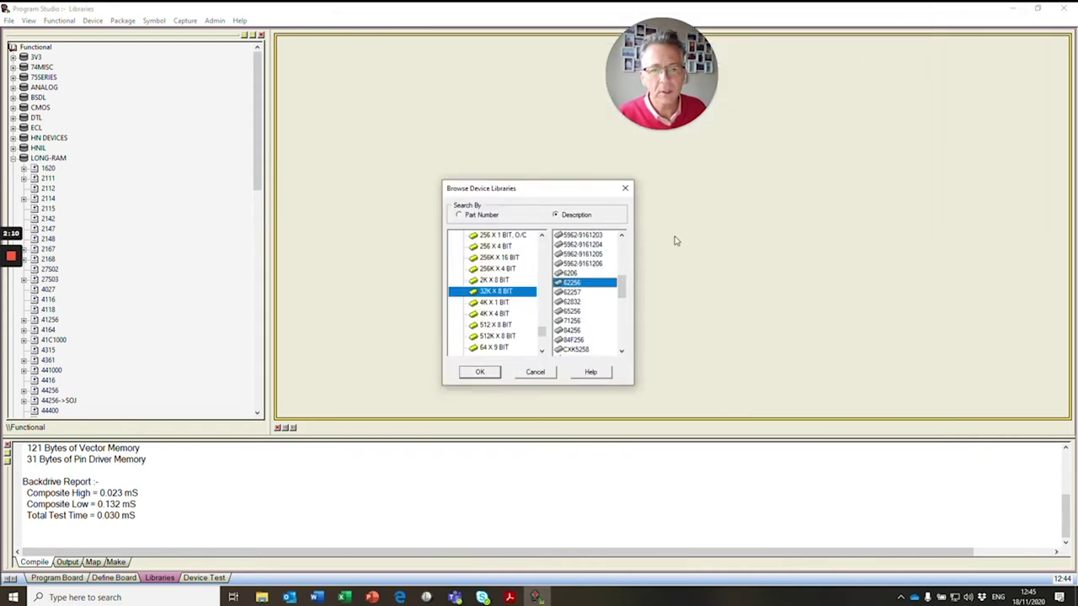
Step: Open the library properties of the 62256 device to examine its functional source program, and close them
{"action": "double_click", "coordinate": [570, 284]}
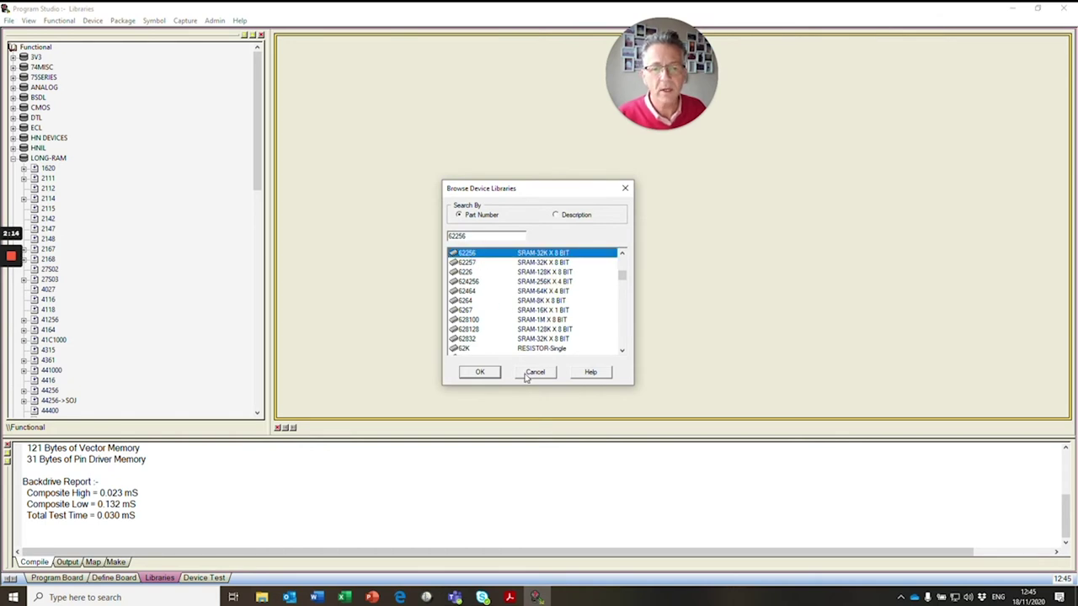
{"action": "left_click", "coordinate": [480, 372]}
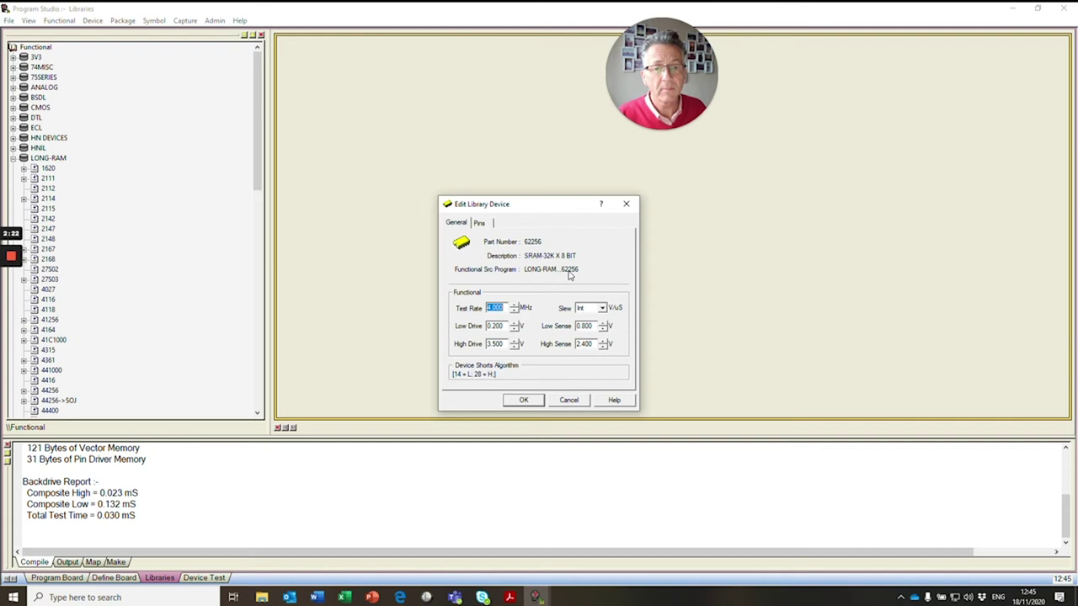
{"action": "left_click", "coordinate": [534, 401]}
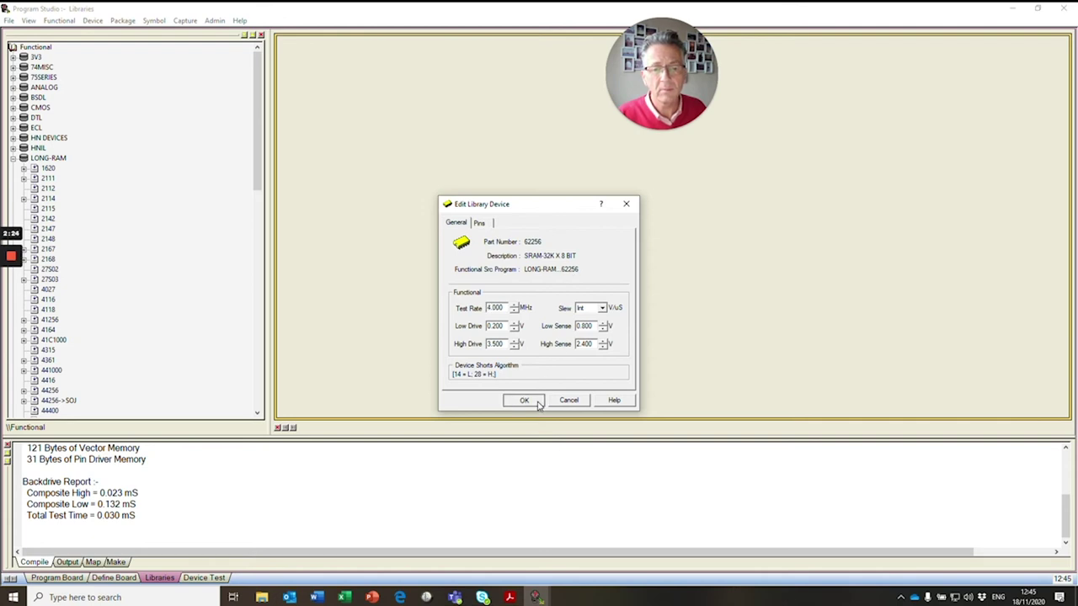
Step: Open the 62256 test program from the LONG-RAM functional library
{"action": "left_click", "coordinate": [38, 47]}
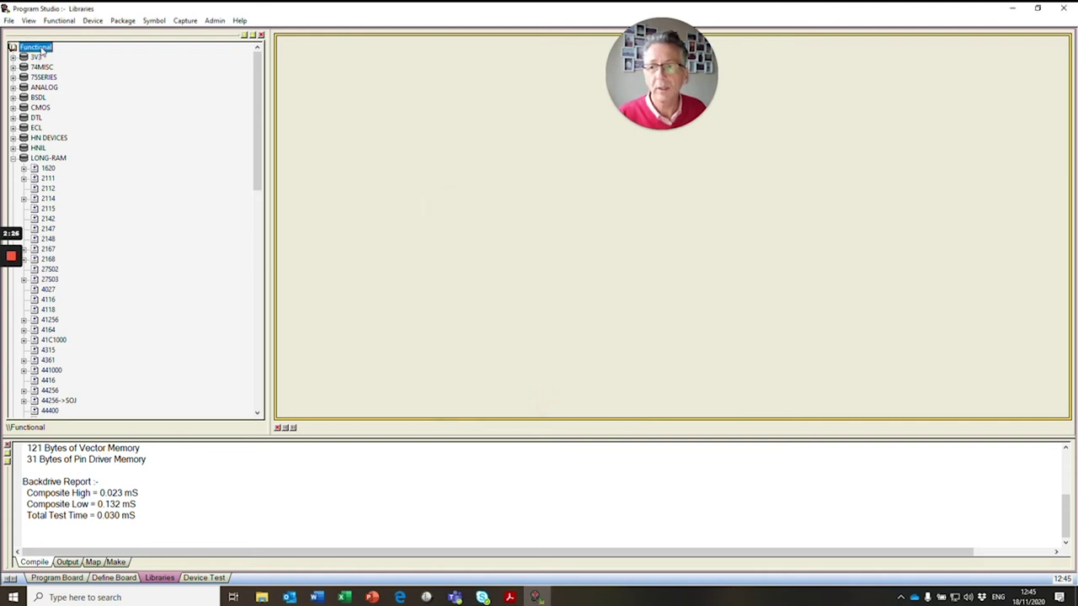
{"action": "left_click", "coordinate": [56, 158]}
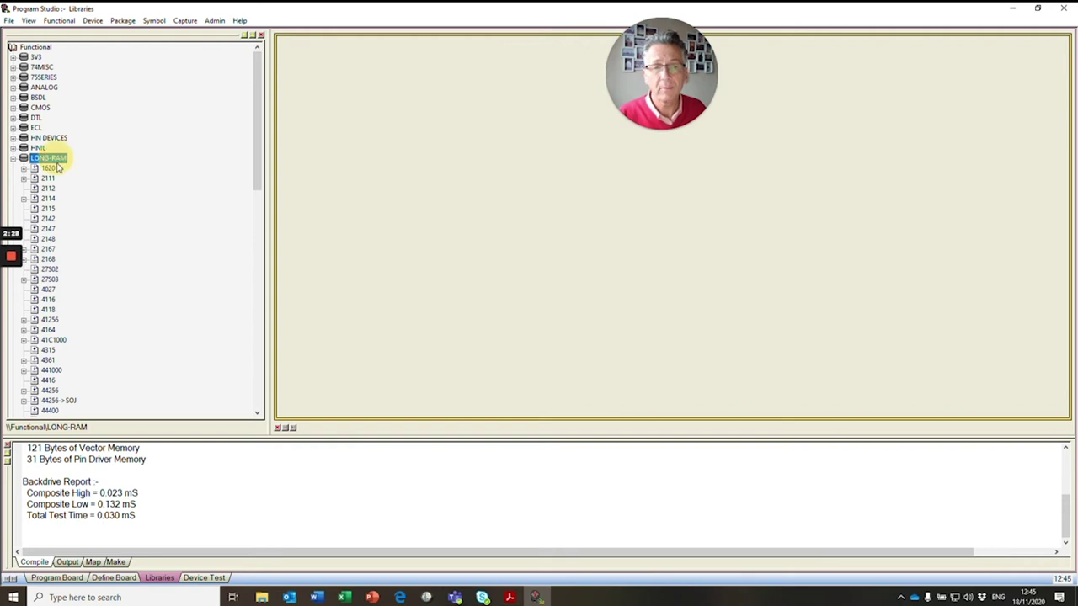
{"action": "scroll", "coordinate": [57, 169], "scroll_direction": "down", "scroll_amount": 13}
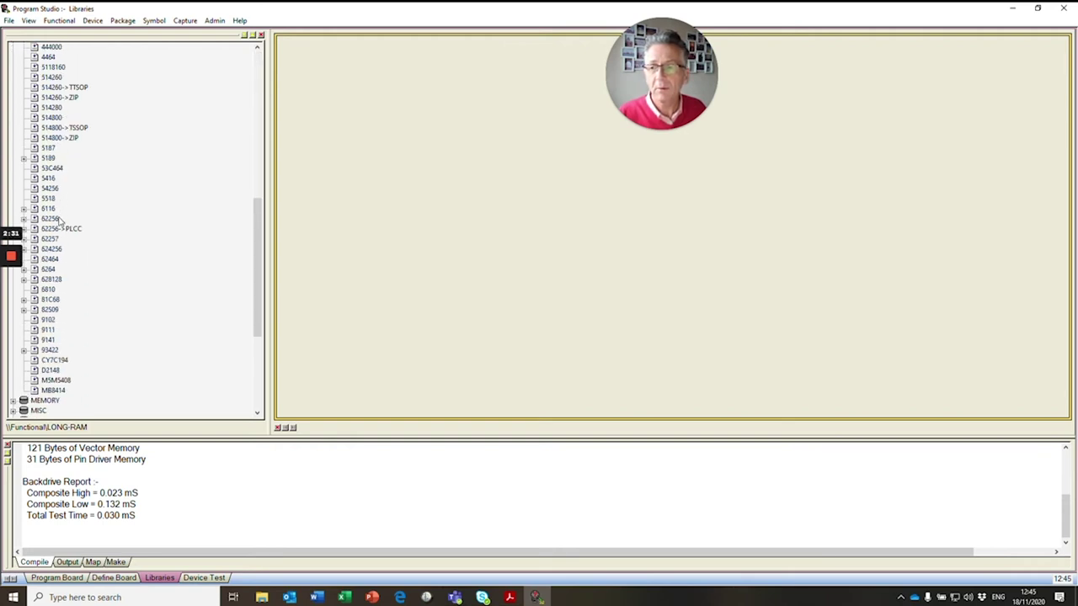
{"action": "left_click", "coordinate": [52, 219]}
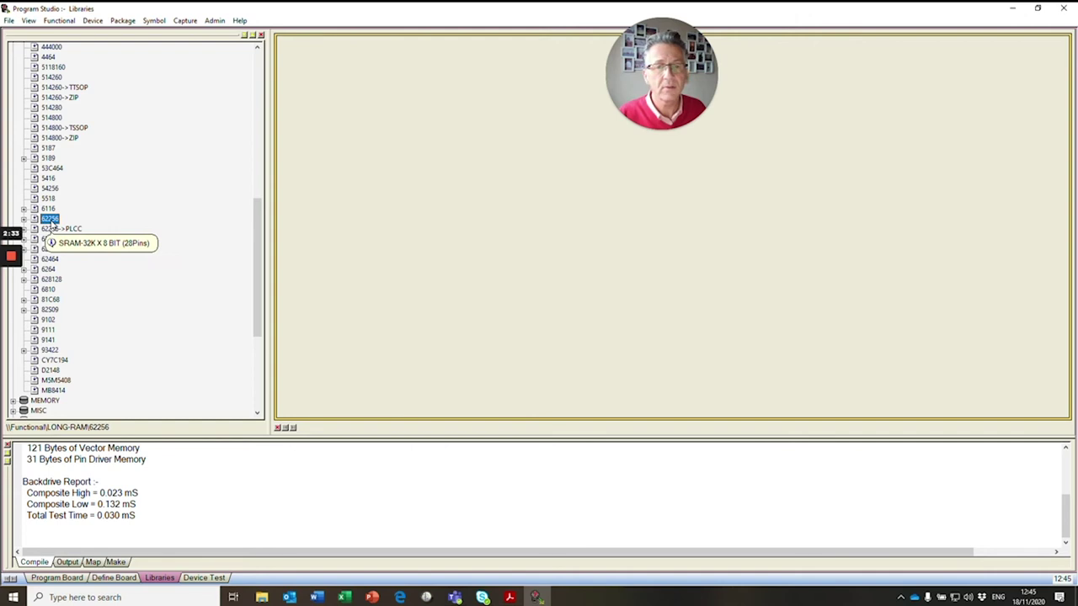
{"action": "double_click", "coordinate": [51, 220]}
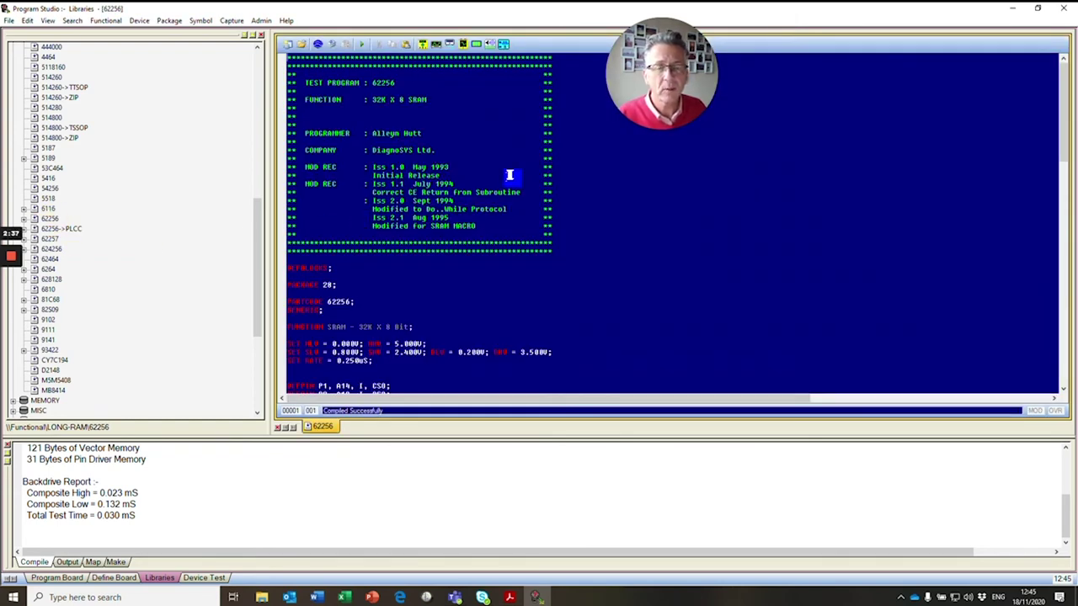
Step: Examine the 62256 program's pin definitions and open the datasheet linked to the program
{"action": "scroll", "coordinate": [509, 175], "scroll_direction": "down", "scroll_amount": 4}
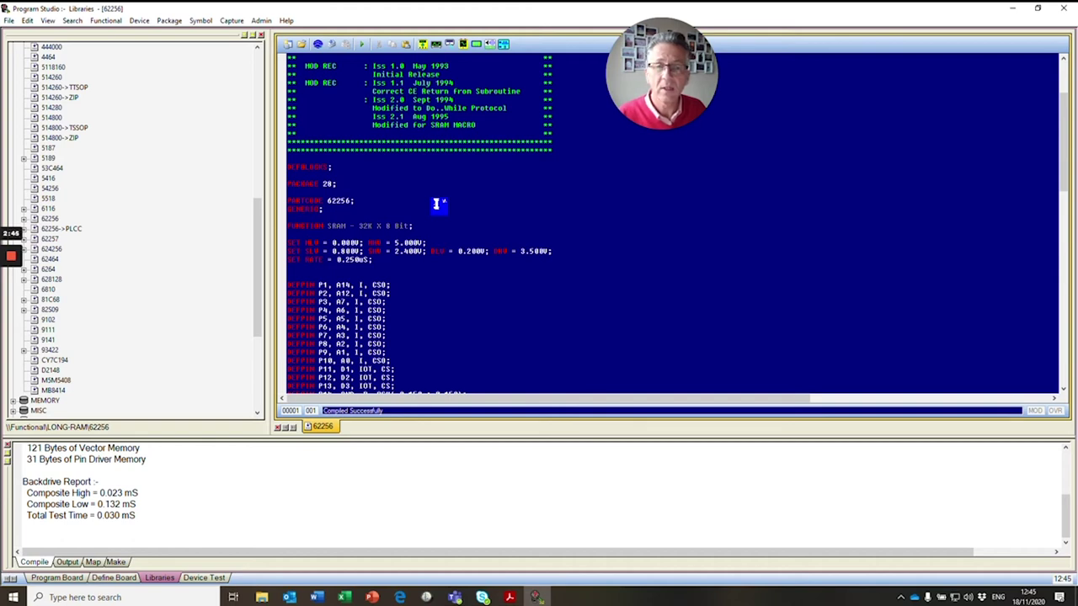
{"action": "right_click", "coordinate": [484, 199]}
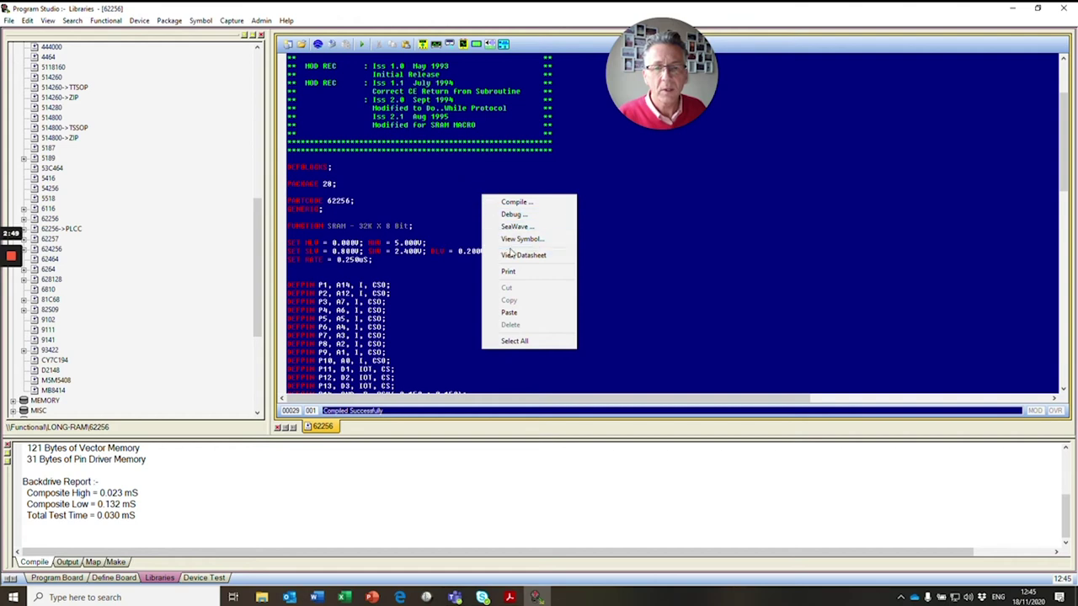
{"action": "left_click", "coordinate": [520, 255]}
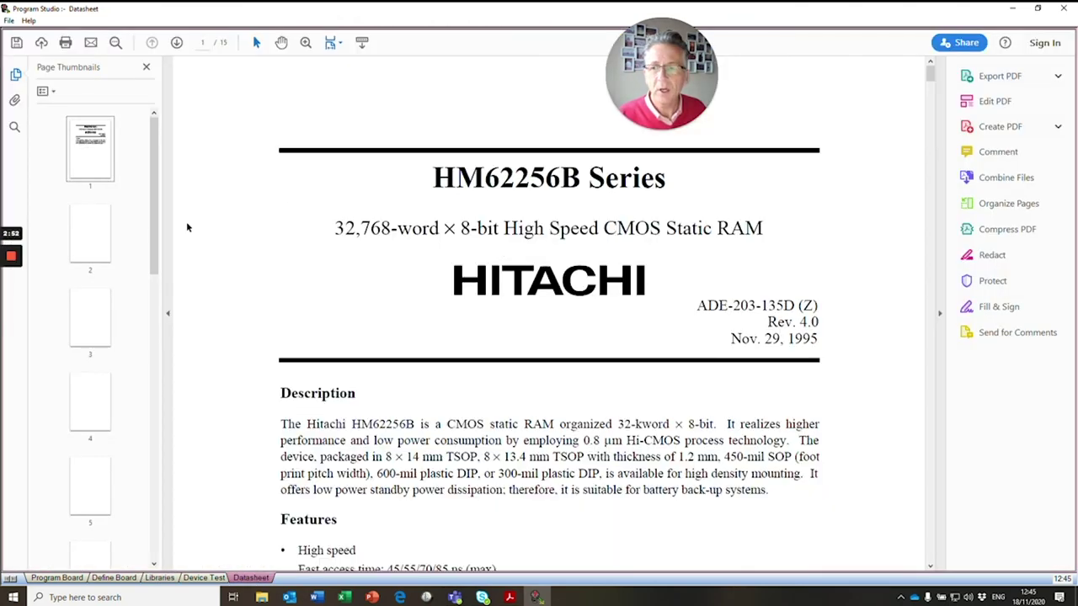
Step: Show the pin arrangement on page 3 of the HM62256B datasheet and place the MT5C2568 datasheet beside it for comparison
{"action": "left_click", "coordinate": [90, 315]}
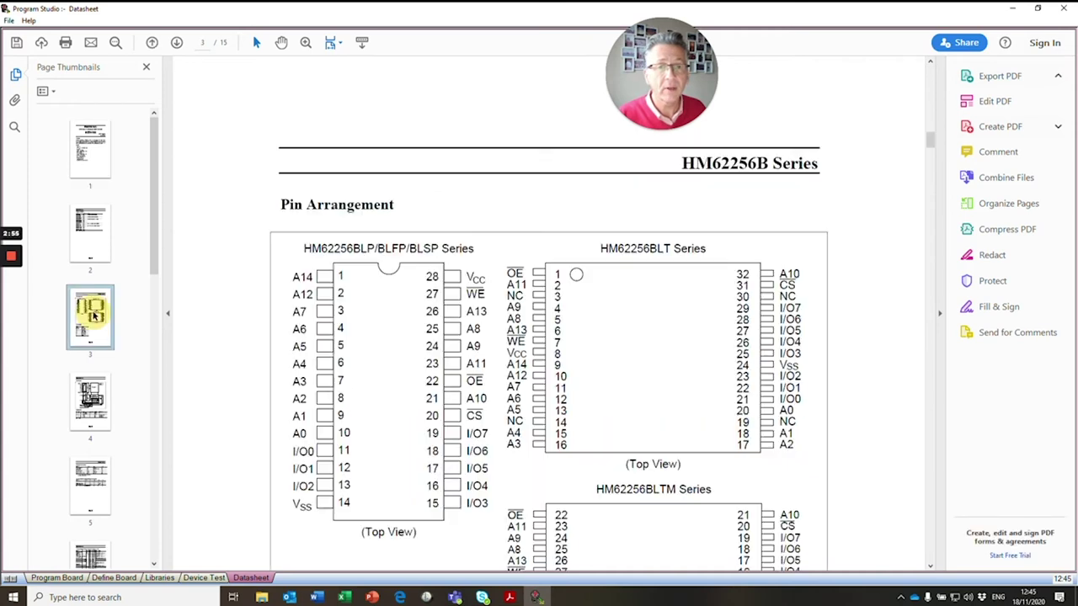
{"action": "scroll", "coordinate": [306, 282], "scroll_direction": "down", "scroll_amount": 2}
{"action": "scroll", "coordinate": [305, 283], "scroll_direction": "down", "scroll_amount": 1}
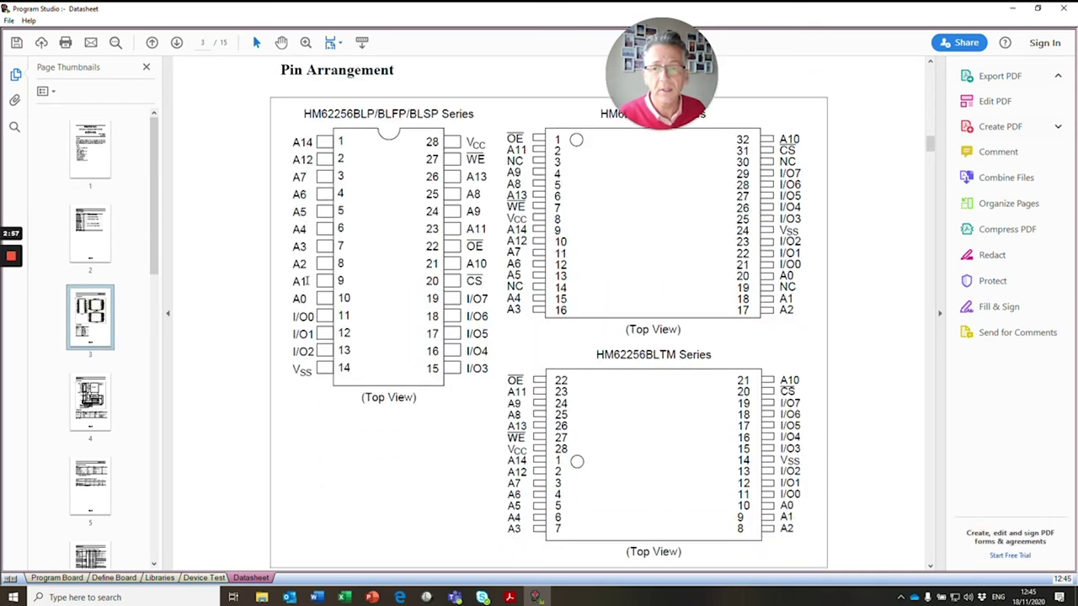
{"action": "left_click", "coordinate": [510, 597]}
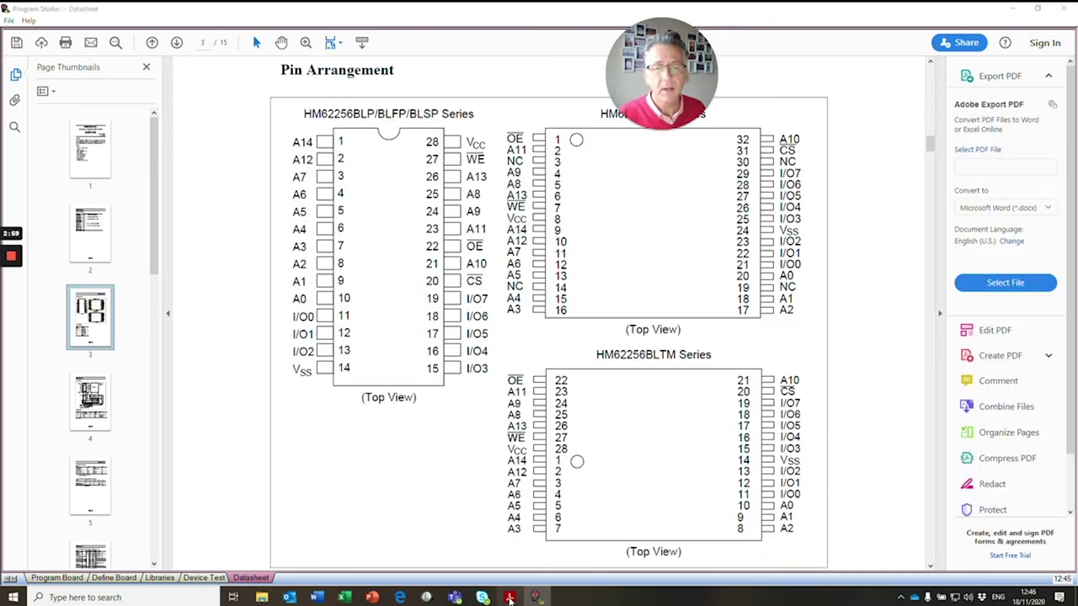
{"action": "left_click_drag", "start_coordinate": [592, 31], "coordinate": [745, 19]}
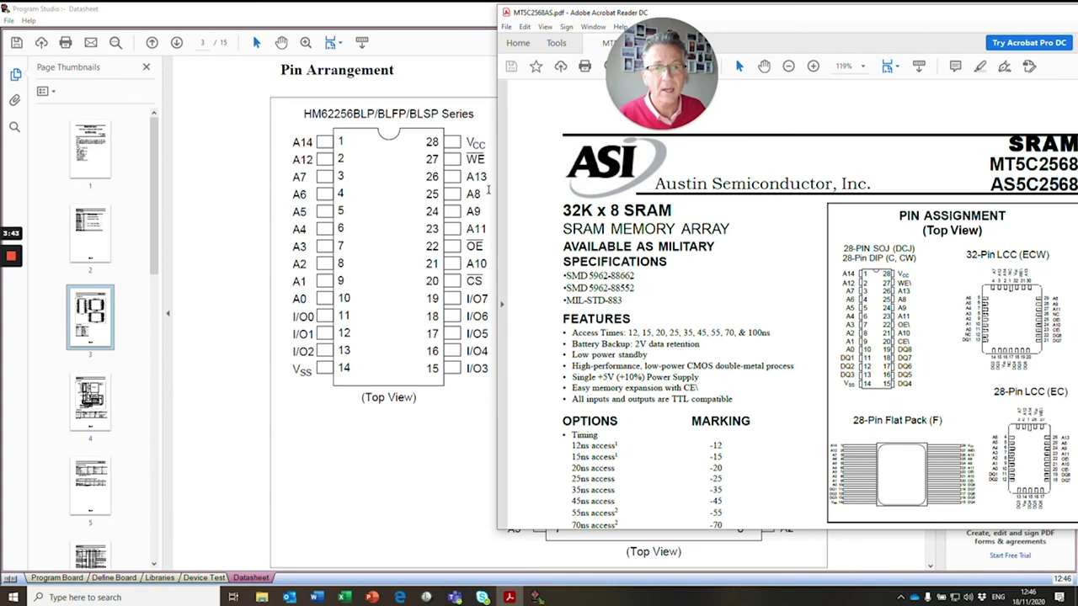
Step: Close the HM62256B datasheet and return to the 62256 test program in the libraries
{"action": "left_click", "coordinate": [389, 14]}
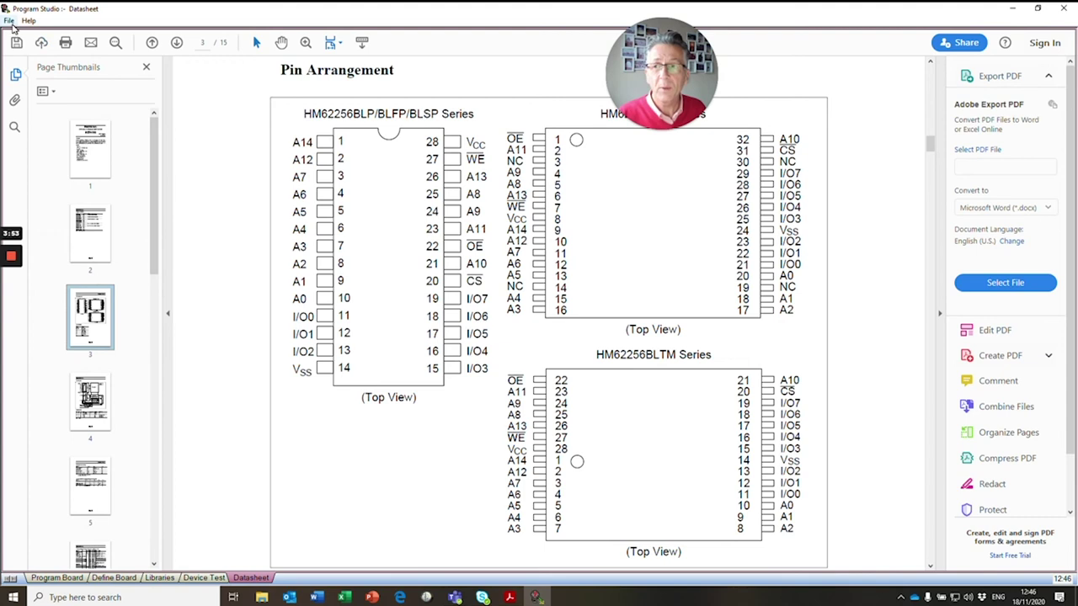
{"action": "left_click", "coordinate": [9, 21]}
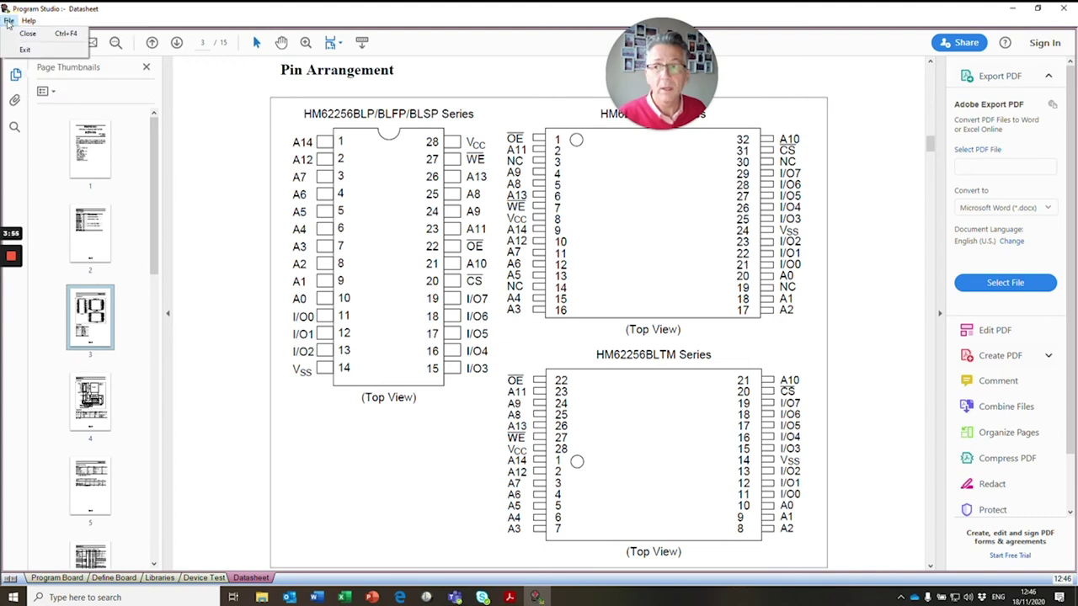
{"action": "left_click", "coordinate": [28, 34]}
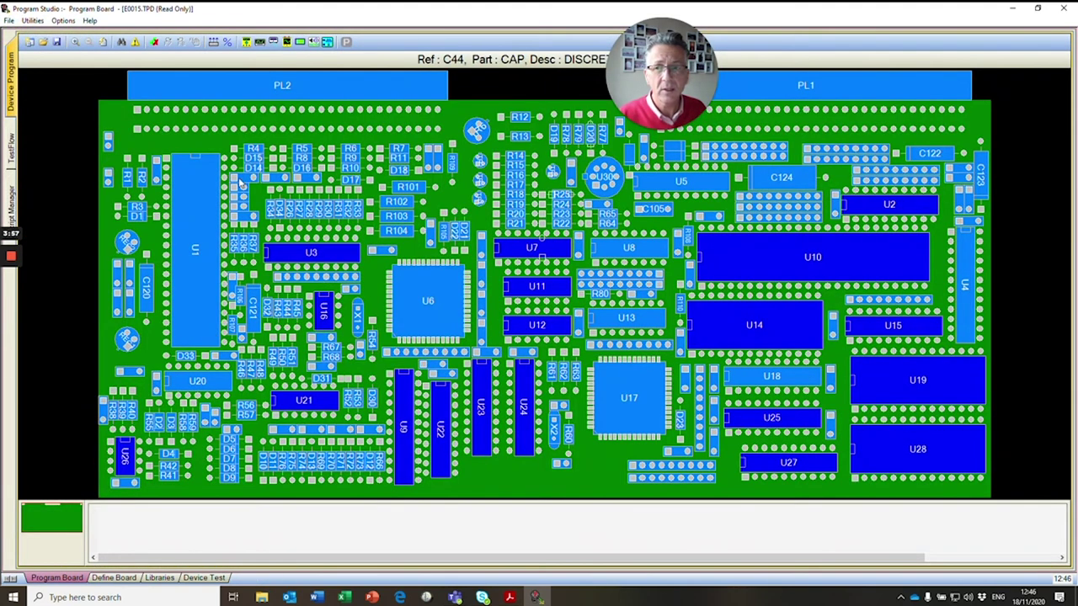
{"action": "left_click", "coordinate": [159, 578]}
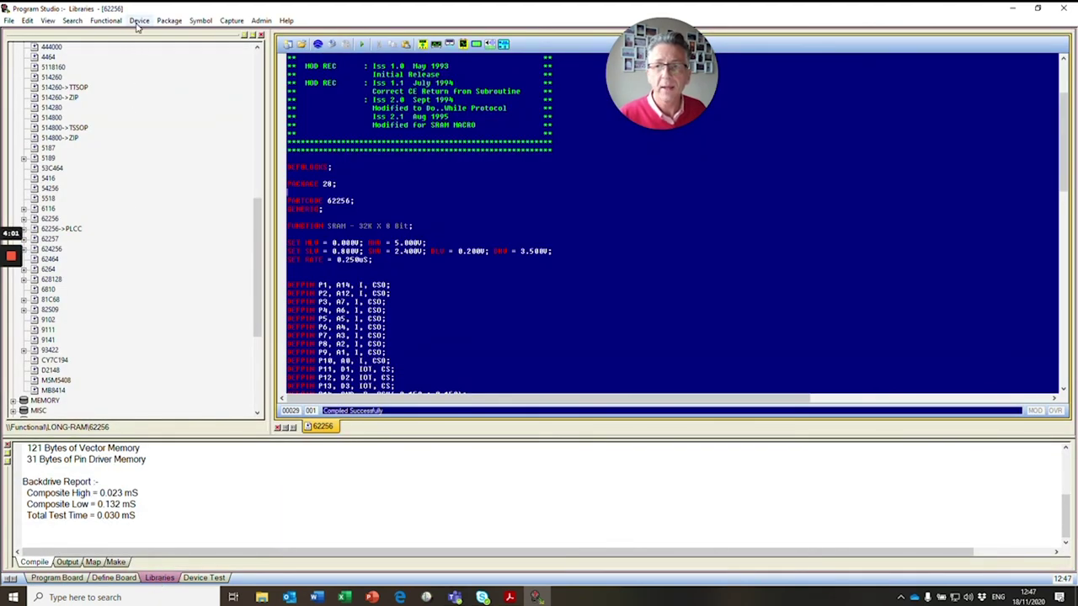
Step: Add a functional-link device named MT5C2568 to the RAM-LONG device library, linked to the 62256 program in the LONG-RAM functional library
{"action": "left_click", "coordinate": [138, 21]}
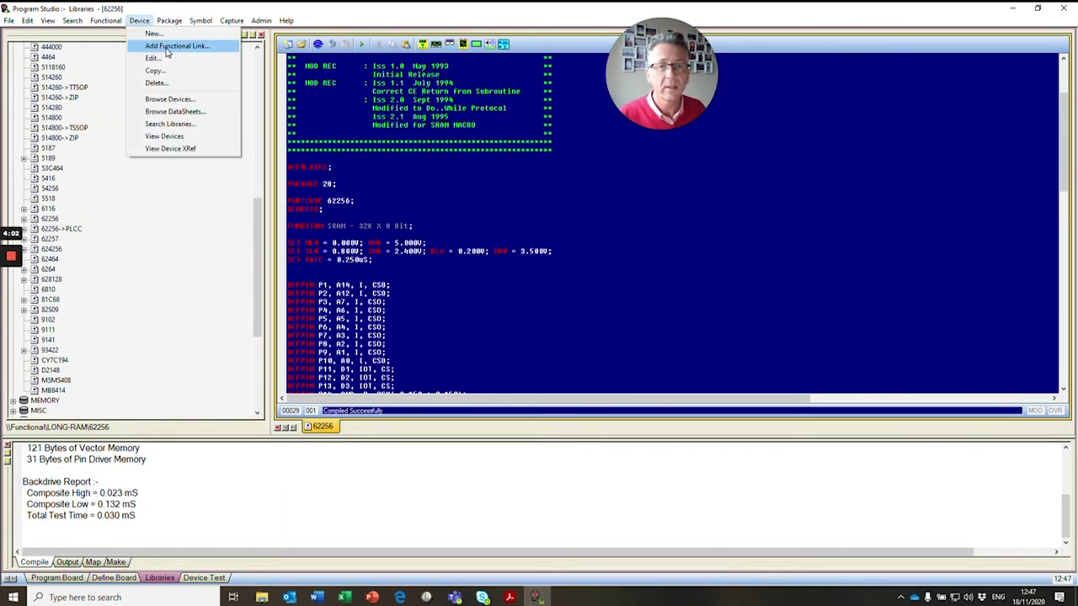
{"action": "left_click", "coordinate": [166, 46]}
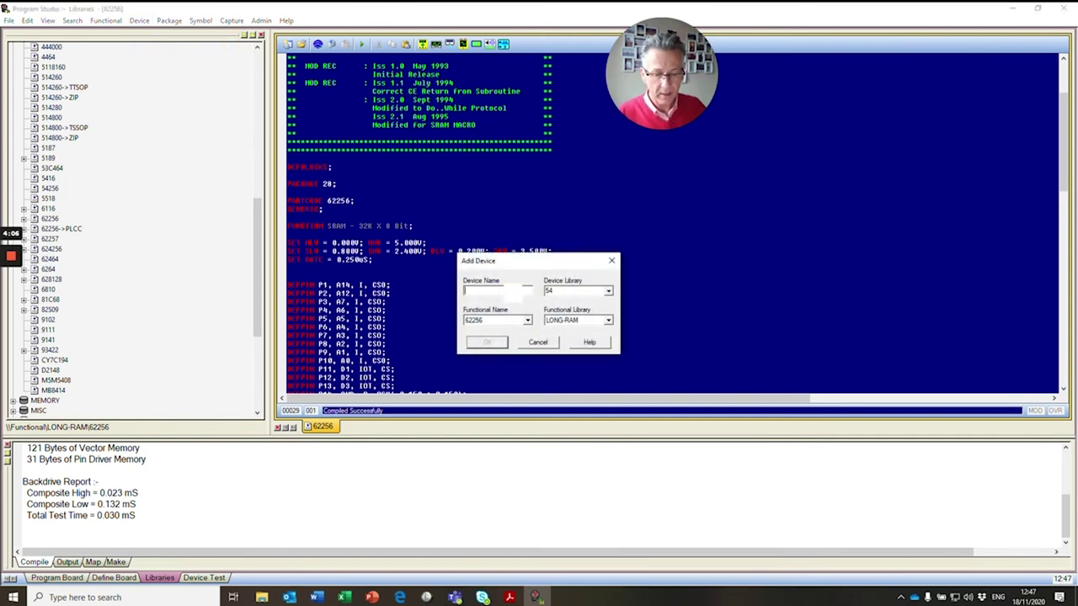
{"action": "type", "text": "MT5"}
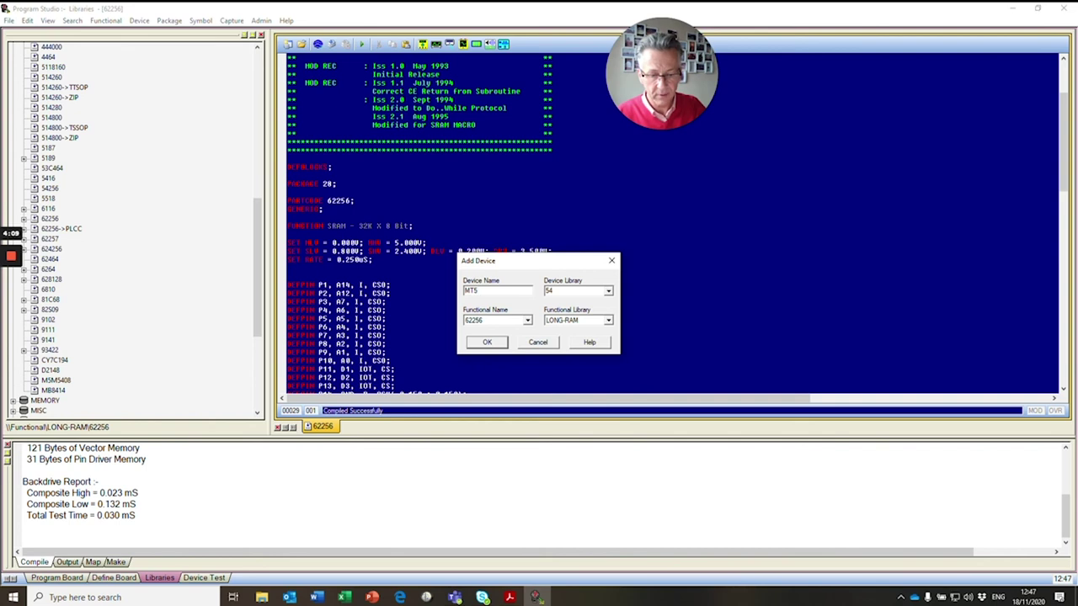
{"action": "type", "text": "C2568"}
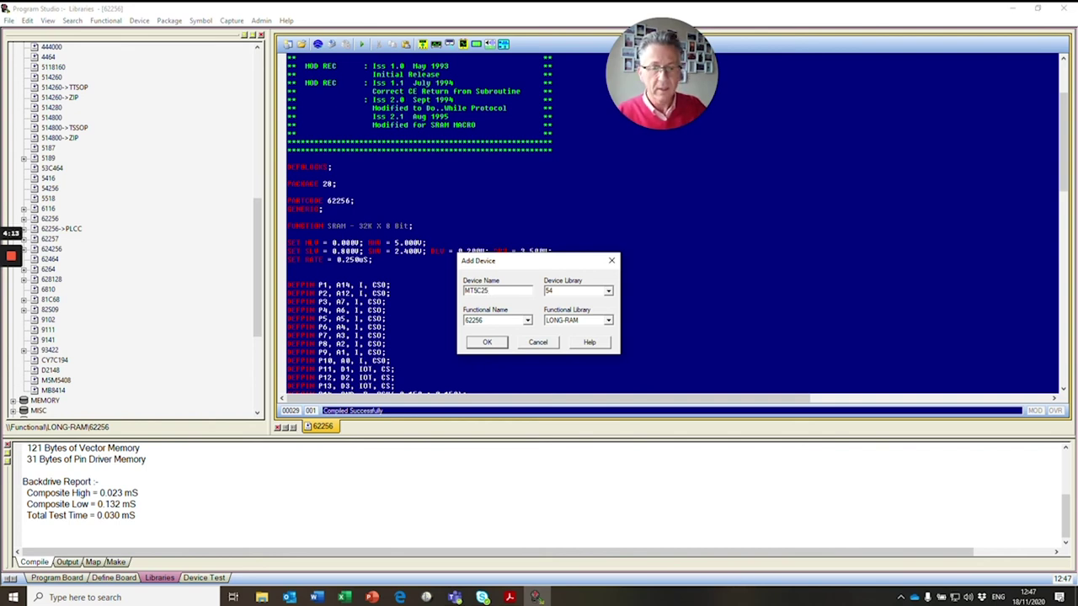
{"action": "left_click", "coordinate": [608, 290]}
{"action": "scroll", "coordinate": [594, 332], "scroll_direction": "down", "scroll_amount": 10}
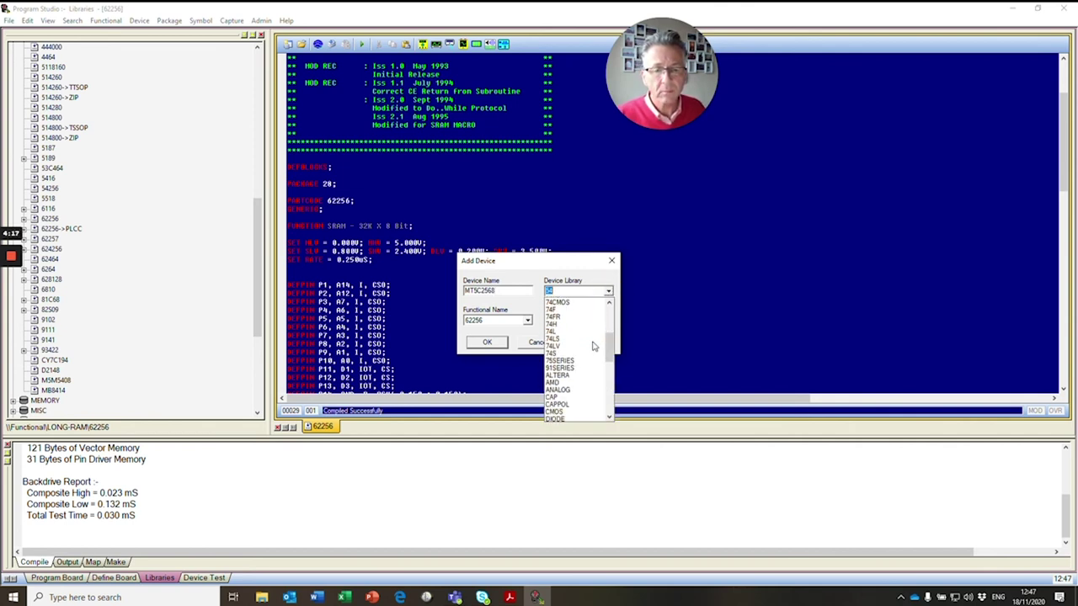
{"action": "scroll", "coordinate": [594, 345], "scroll_direction": "down", "scroll_amount": 5}
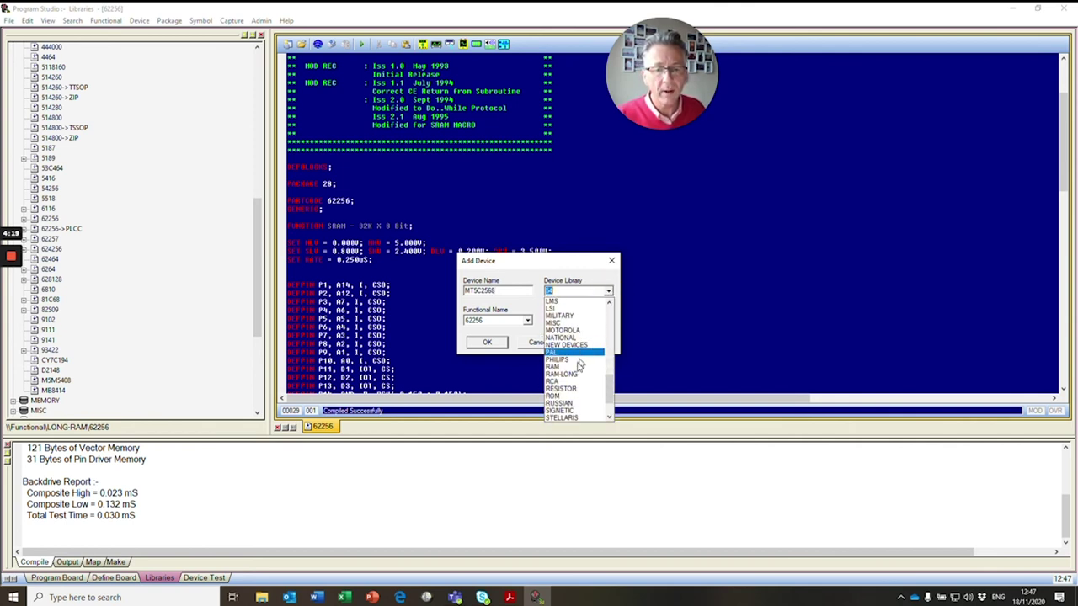
{"action": "left_click", "coordinate": [573, 377]}
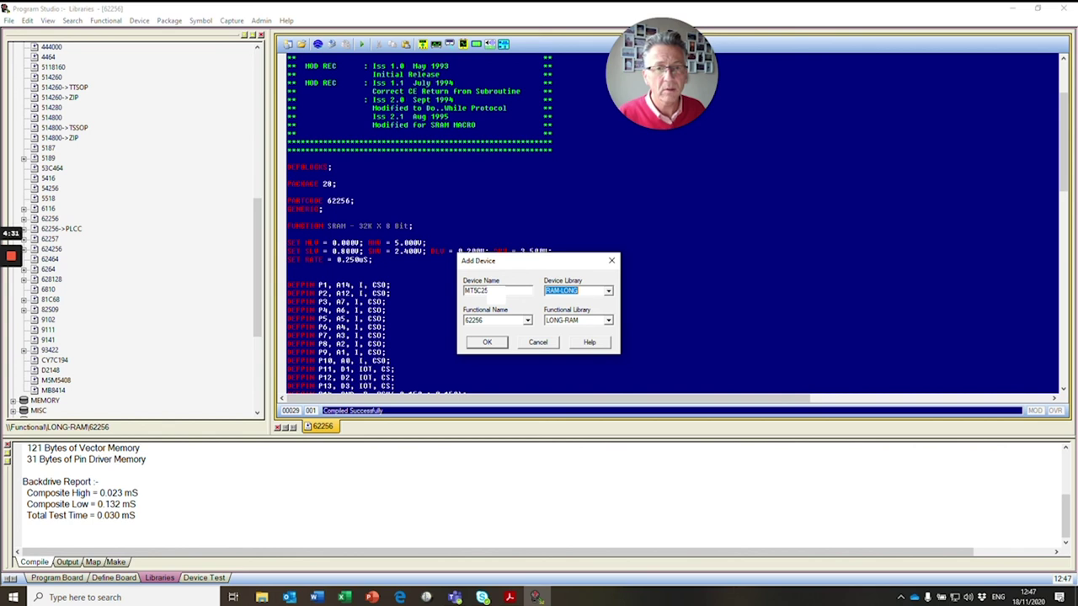
{"action": "left_click", "coordinate": [487, 341]}
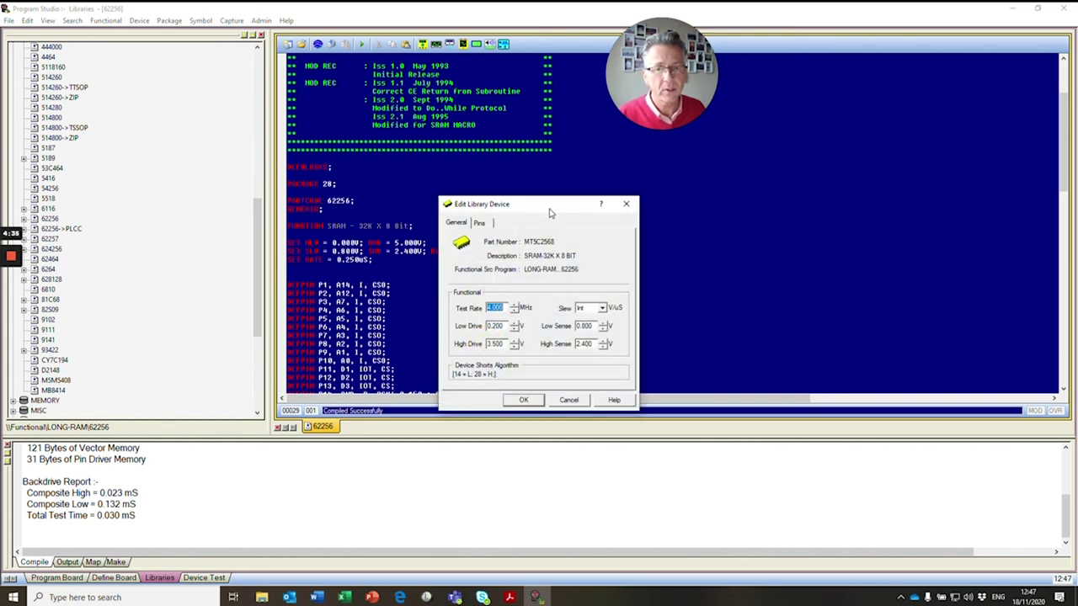
{"action": "left_click_drag", "start_coordinate": [547, 207], "coordinate": [559, 186]}
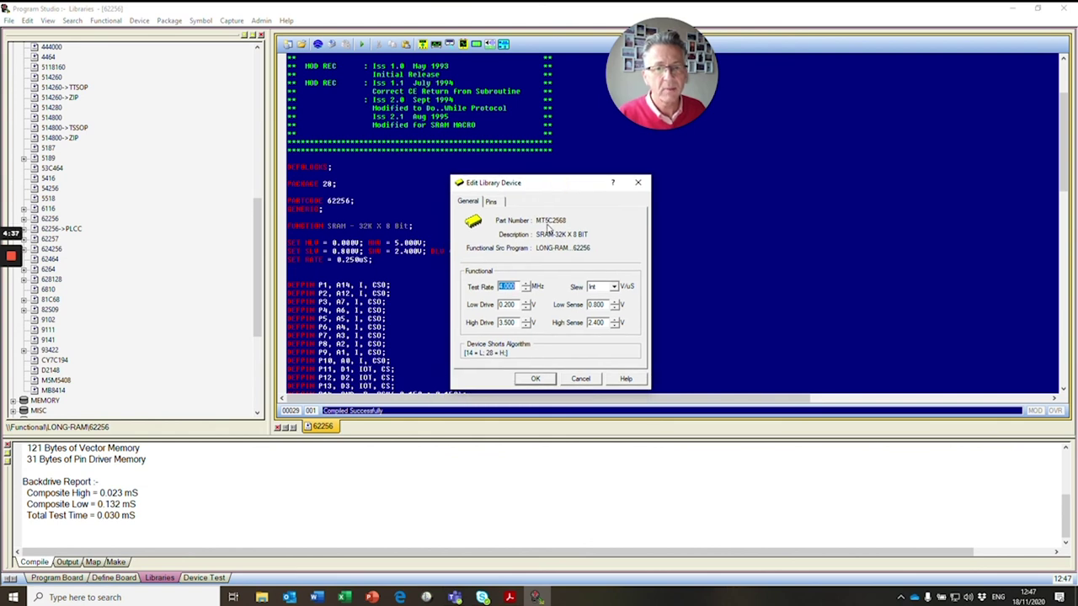